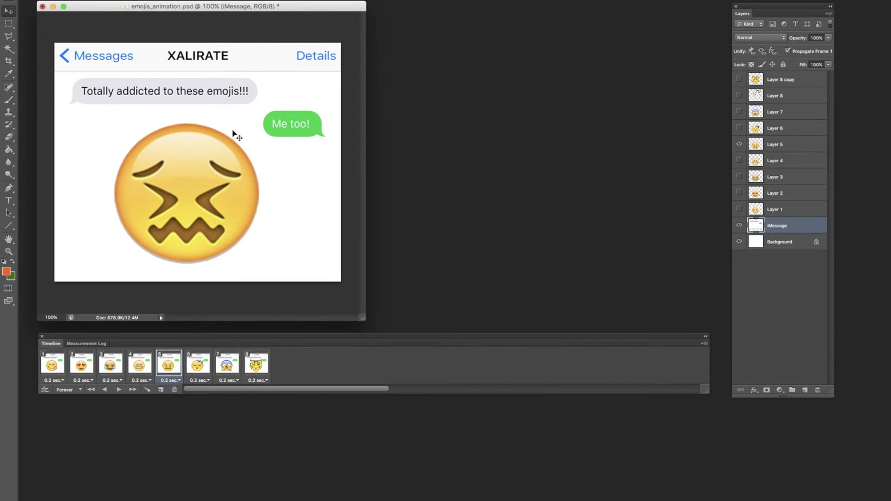
- Preview the finished emoji animation from its first frame, and stop the playback
{"action": "left_click", "coordinate": [48, 368]}
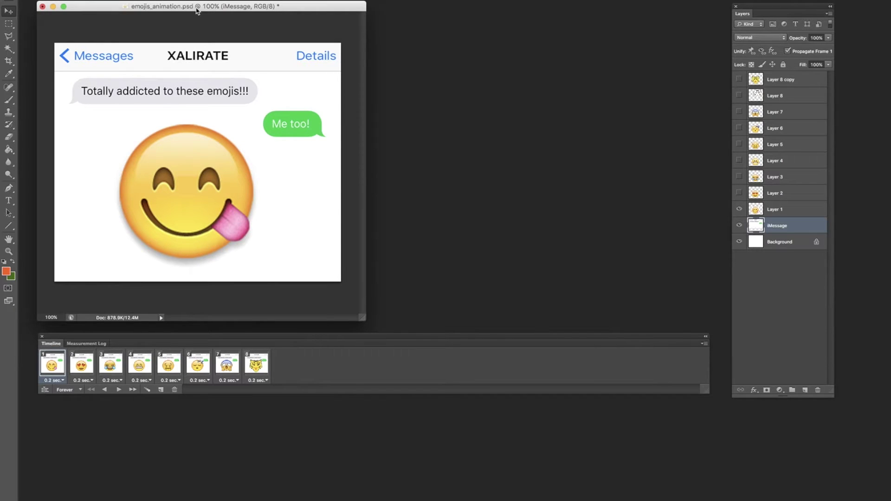
{"action": "left_click", "coordinate": [118, 389]}
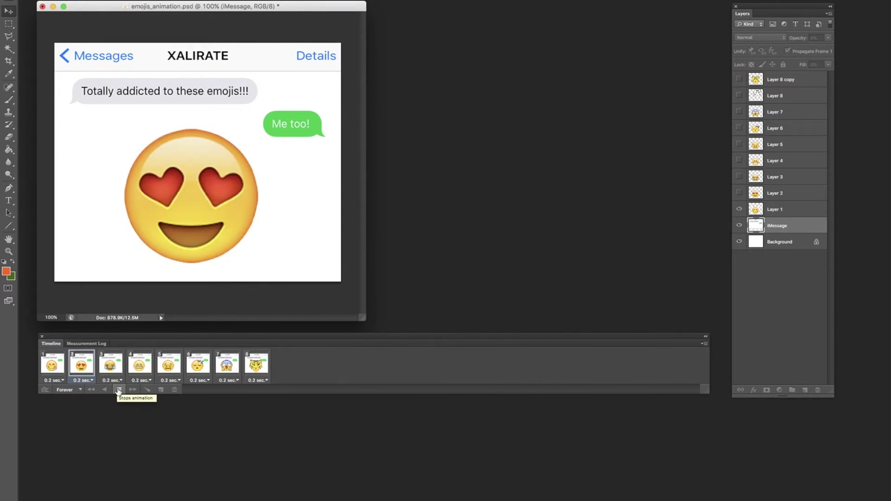
{"action": "left_click", "coordinate": [119, 390]}
- Create a new 600 × 500 pixel document with a white background and place its window beside emojis_animation.psd
{"action": "left_click", "coordinate": [76, 0]}
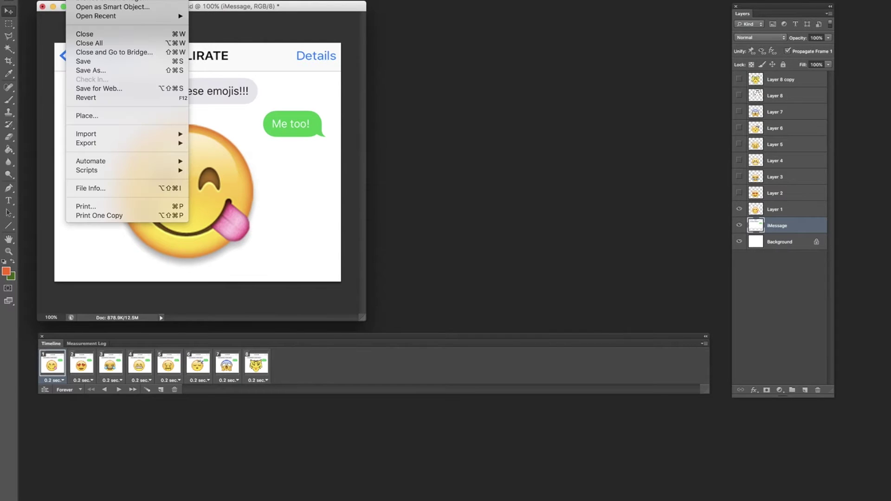
{"action": "key", "text": "super+n"}
{"action": "double_click", "coordinate": [517, 177]}
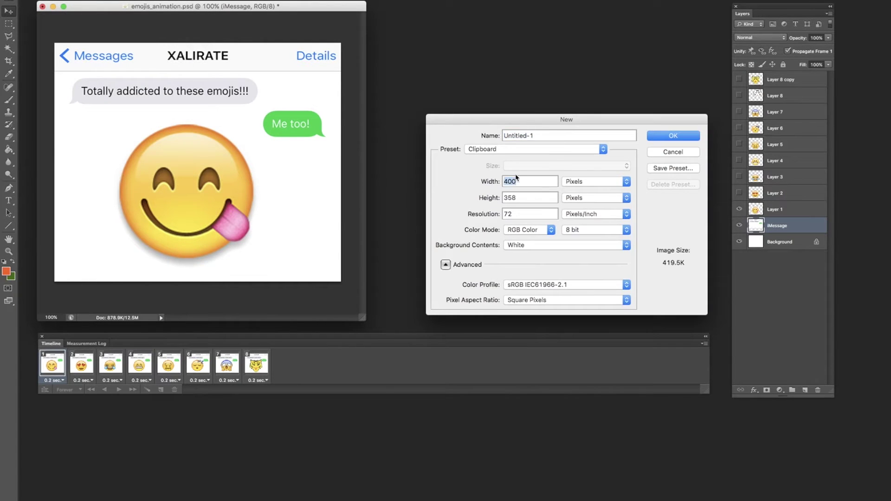
{"action": "type", "text": "600"}
{"action": "key", "text": "Tab"}
{"action": "type", "text": "500"}
{"action": "key", "text": "Return"}
{"action": "left_click_drag", "start_coordinate": [192, 20], "coordinate": [390, 23]}
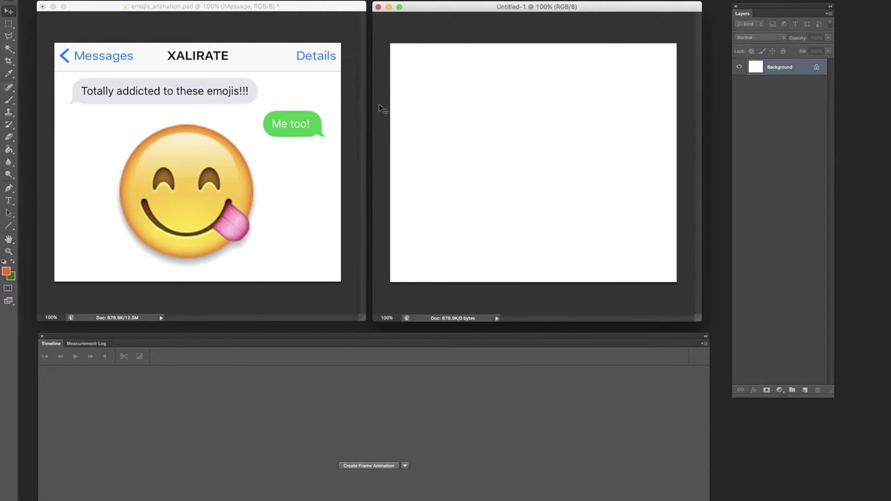
- Copy the iMessage layer from emojis_animation.psd into the new document and align it with the canvas's upper edge
{"action": "left_click", "coordinate": [328, 90]}
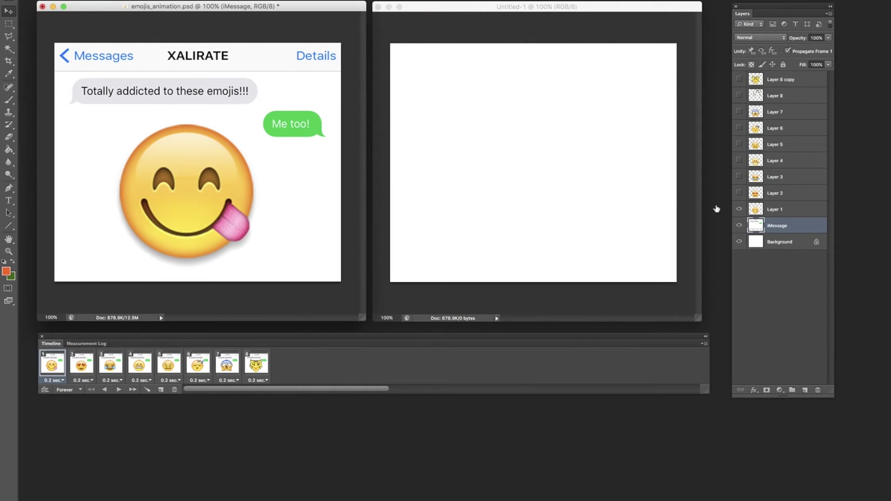
{"action": "left_click_drag", "start_coordinate": [247, 127], "coordinate": [572, 167]}
{"action": "left_click_drag", "start_coordinate": [502, 118], "coordinate": [515, 98]}
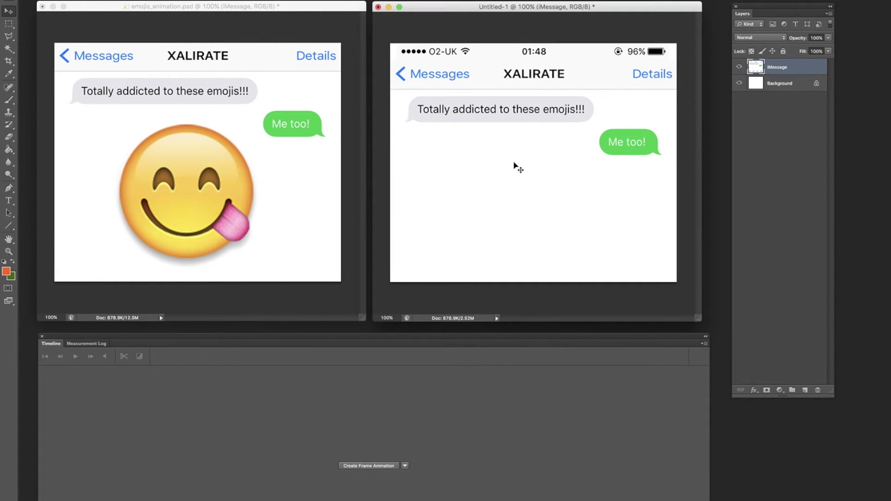
{"action": "left_click", "coordinate": [472, 145]}
- Copy the tongue-out emoji on Layer 1 into the new document, below the chat bubbles and above the iMessage layer
{"action": "left_click", "coordinate": [256, 173]}
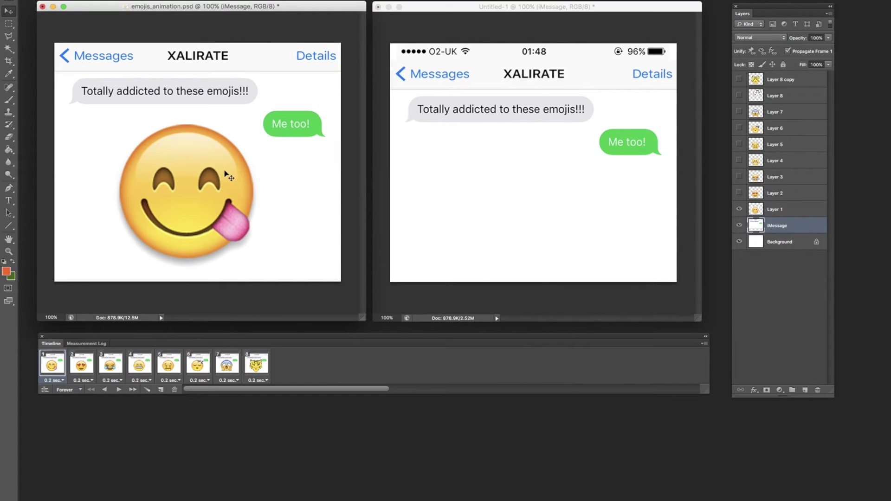
{"action": "left_click", "coordinate": [750, 209]}
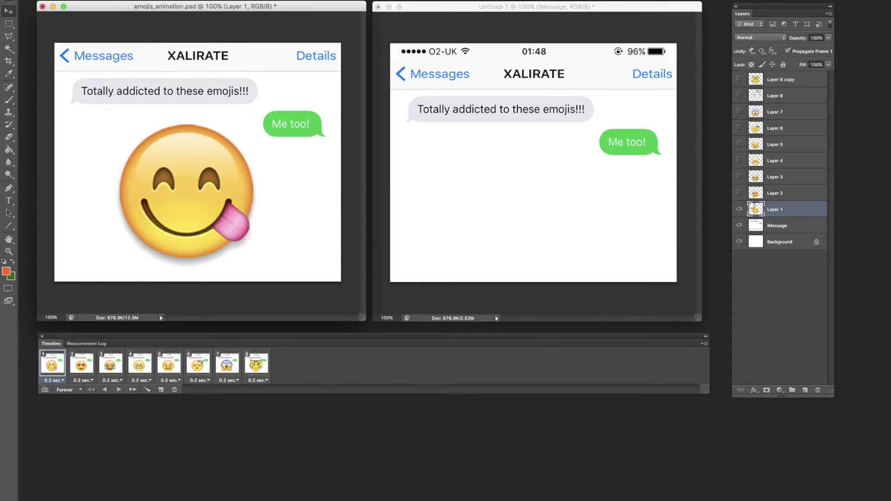
{"action": "left_click_drag", "start_coordinate": [219, 191], "coordinate": [538, 201]}
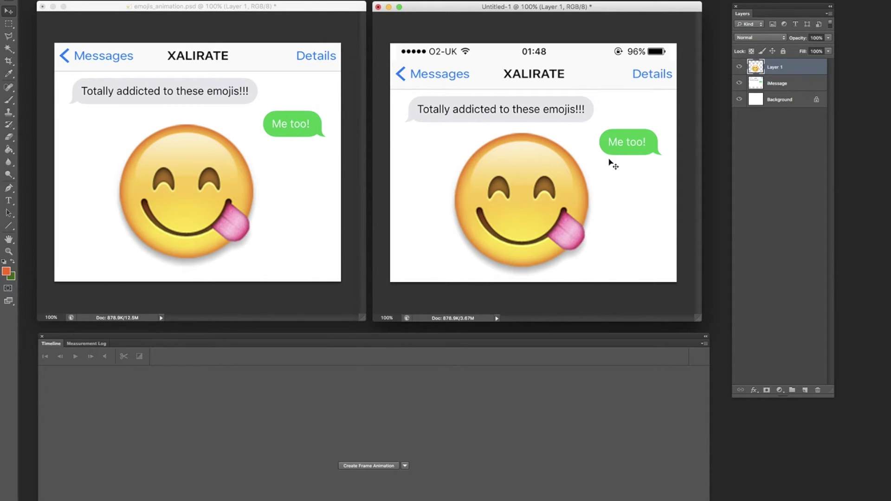
{"action": "left_click_drag", "start_coordinate": [773, 84], "coordinate": [777, 66]}
- Copy the heart-eyes emoji on Layer 2 and the laughing emoji on Layer 3 into the new document, over the first emoji
{"action": "left_click", "coordinate": [255, 205]}
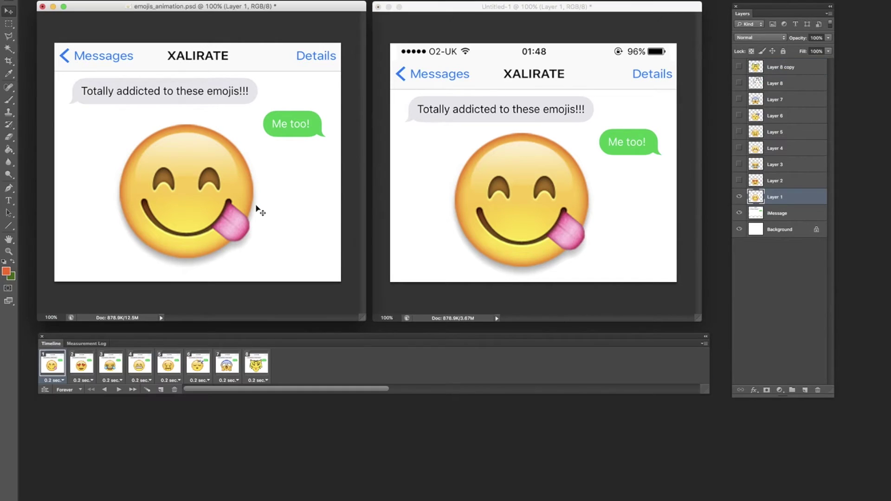
{"action": "left_click", "coordinate": [756, 197]}
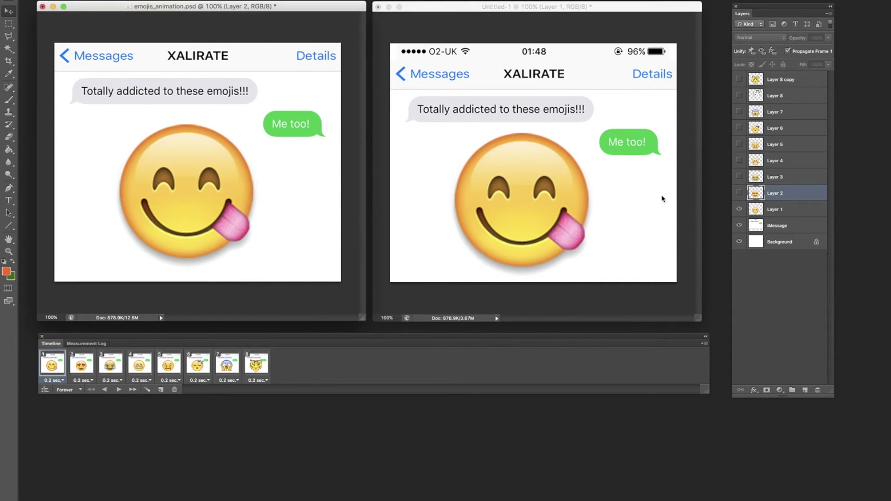
{"action": "left_click_drag", "start_coordinate": [218, 198], "coordinate": [521, 198]}
{"action": "left_click", "coordinate": [267, 183]}
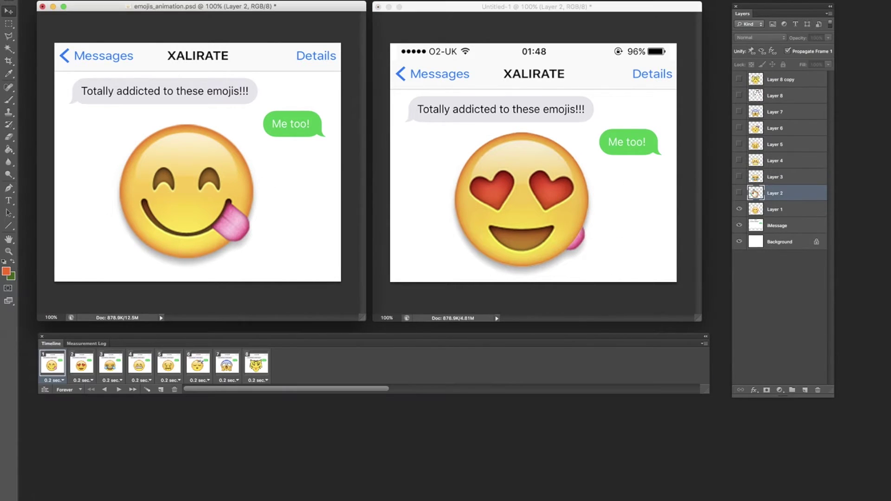
{"action": "left_click", "coordinate": [773, 176]}
{"action": "left_click_drag", "start_coordinate": [161, 168], "coordinate": [511, 199]}
- Copy the grinning emoji on Layer 4 from emojis_animation.psd into the new document, over the other emojis
{"action": "left_click", "coordinate": [245, 175]}
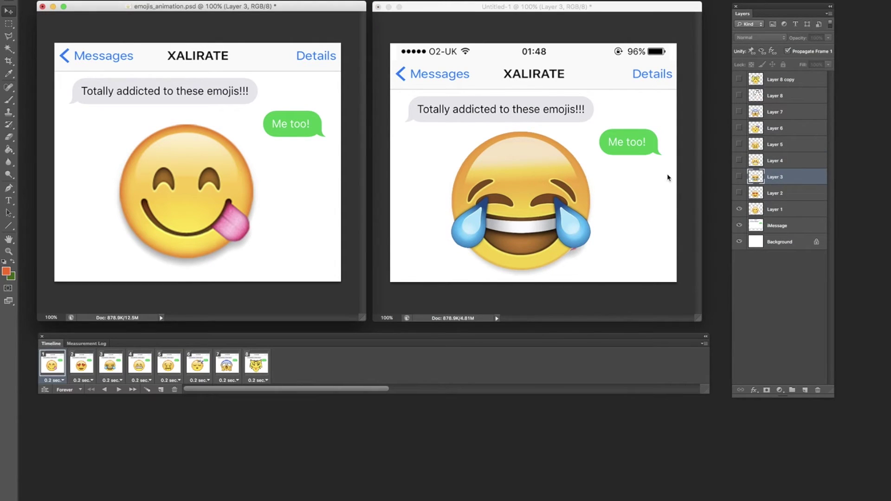
{"action": "left_click", "coordinate": [774, 161]}
{"action": "left_click_drag", "start_coordinate": [195, 193], "coordinate": [514, 204]}
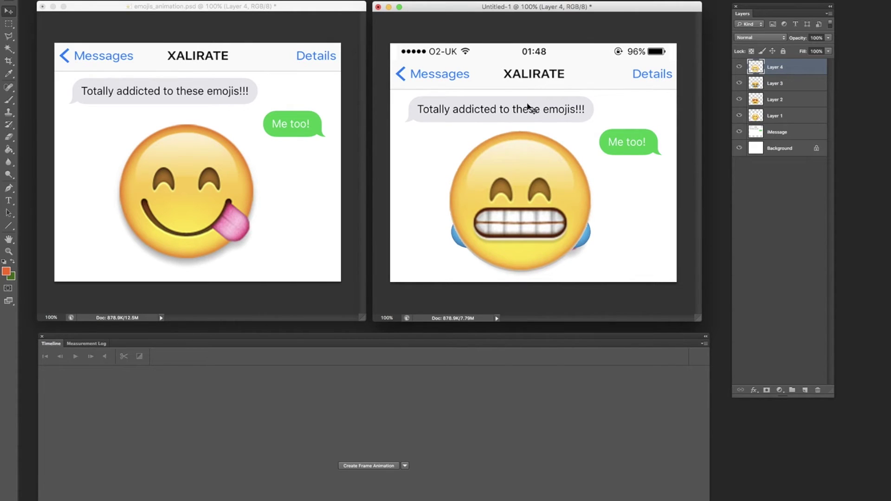
- Choose the frame animation type for the new document's timeline and create the frame animation
{"action": "left_click", "coordinate": [293, 1]}
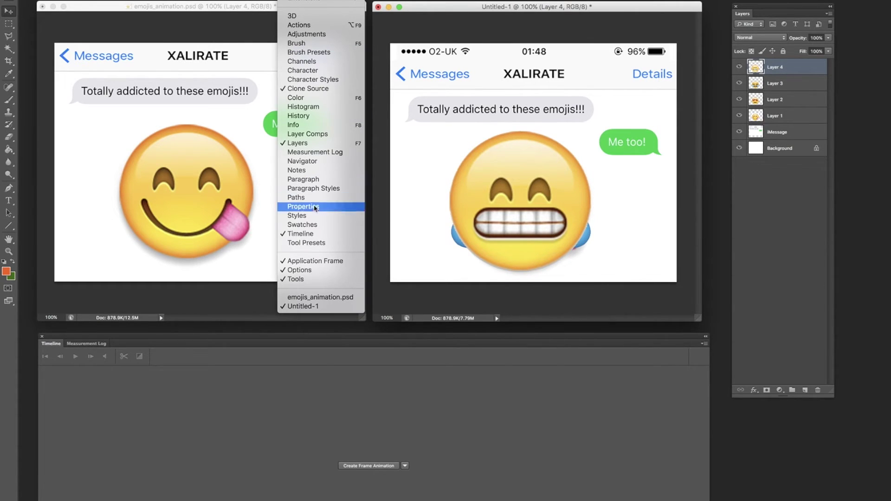
{"action": "left_click", "coordinate": [312, 235]}
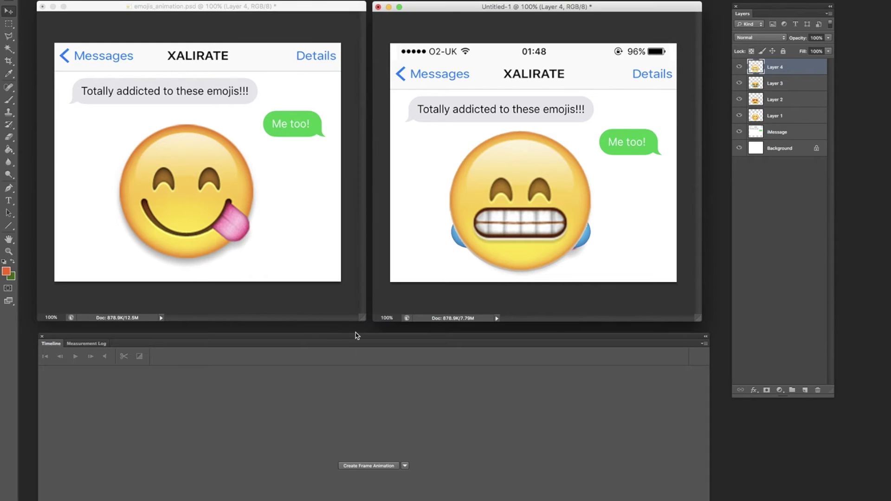
{"action": "left_click", "coordinate": [405, 466]}
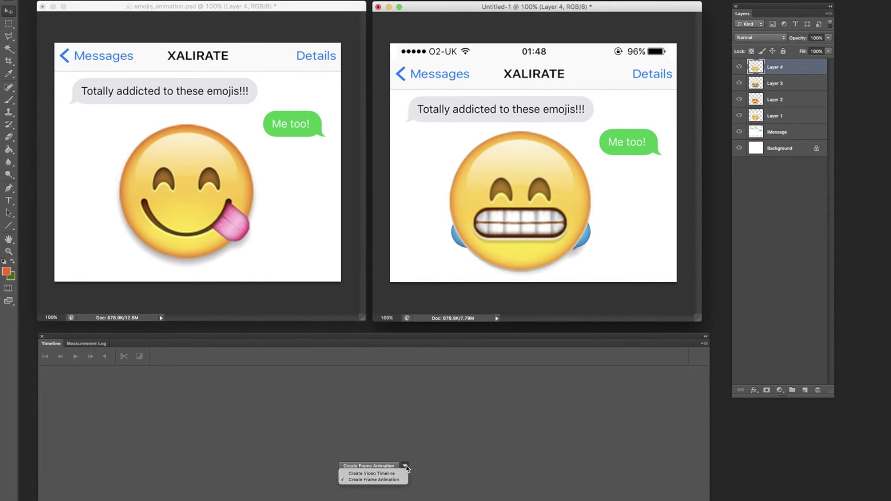
{"action": "left_click", "coordinate": [389, 481]}
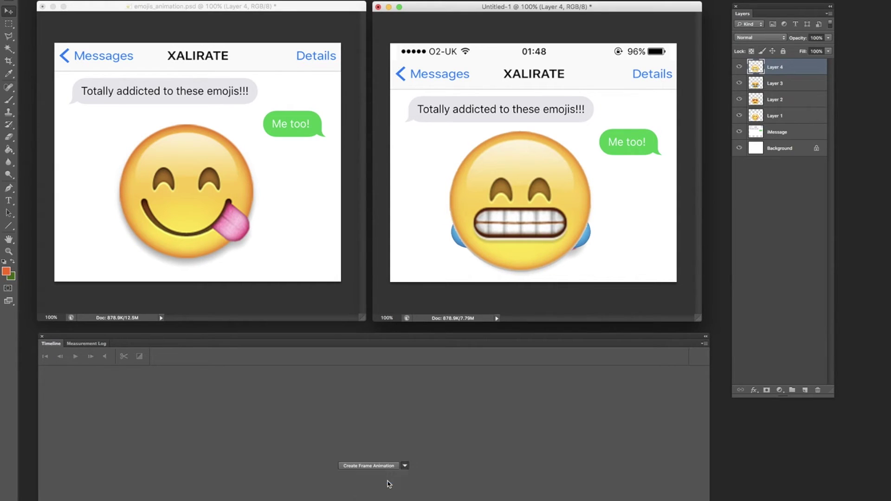
{"action": "left_click", "coordinate": [367, 466]}
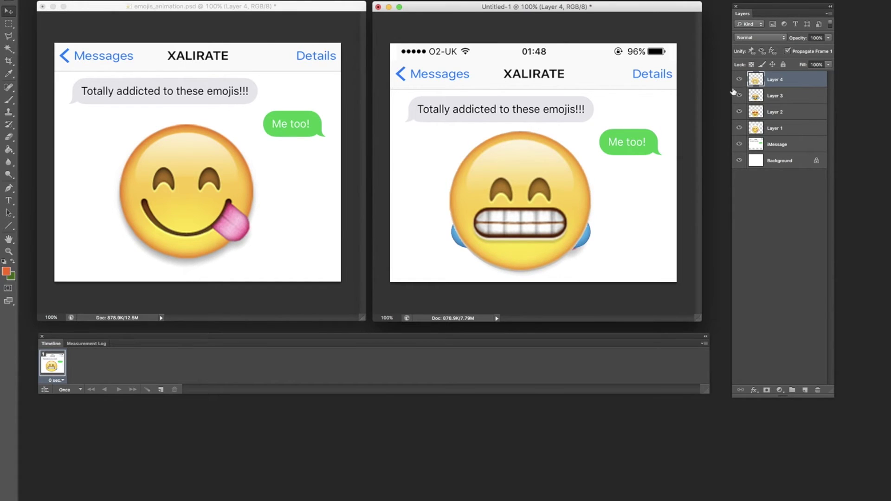
- Hide Layers 4, 3 and 2 so the first frame shows only the Layer 1 emoji, and select Layer 1
{"action": "left_click_drag", "start_coordinate": [768, 13], "coordinate": [753, 13]}
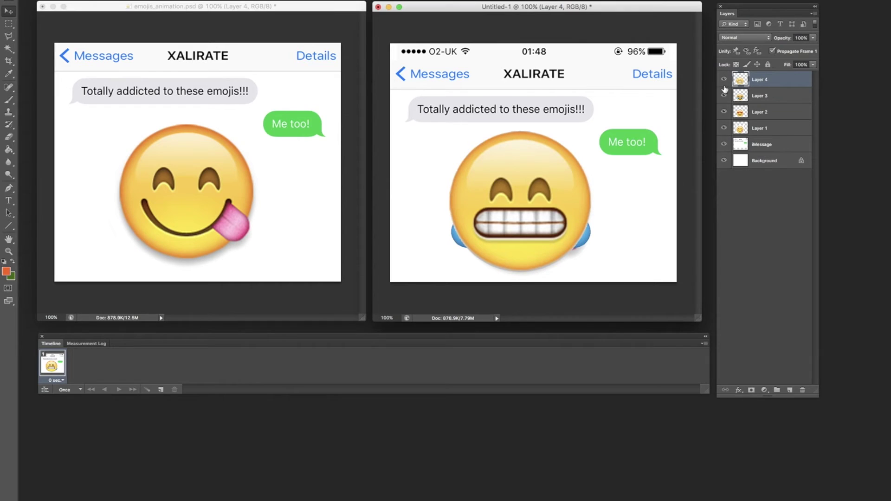
{"action": "left_click", "coordinate": [724, 79]}
{"action": "left_click", "coordinate": [723, 95]}
{"action": "left_click", "coordinate": [724, 112]}
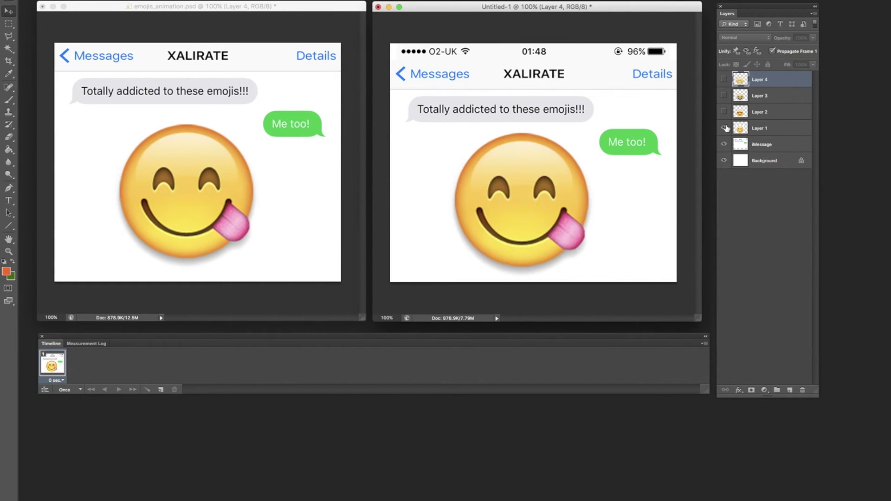
{"action": "left_click", "coordinate": [724, 128]}
{"action": "left_click", "coordinate": [724, 129]}
{"action": "left_click", "coordinate": [758, 131]}
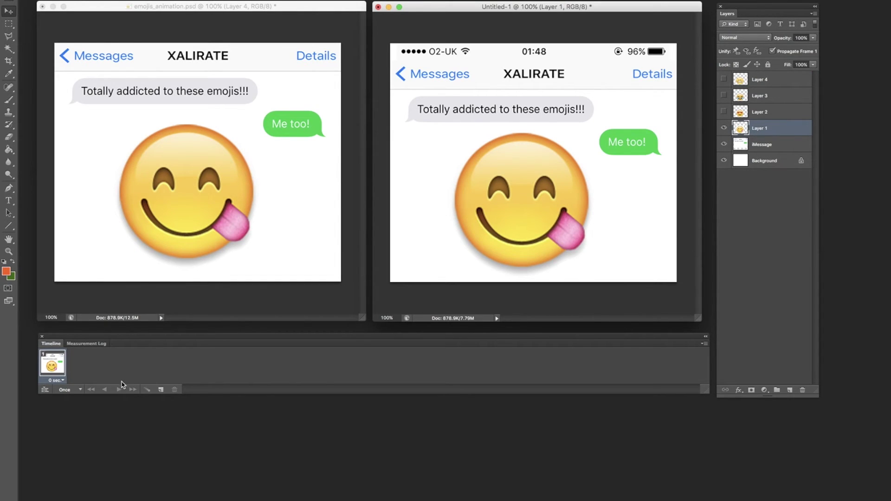
- Duplicate the first animation frame three times to make four frames
{"action": "left_click", "coordinate": [161, 390]}
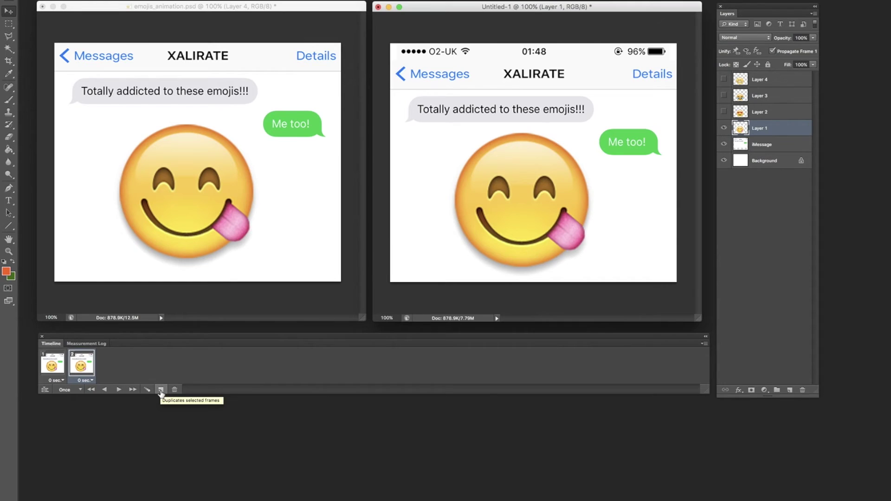
{"action": "left_click", "coordinate": [161, 391]}
{"action": "left_click", "coordinate": [161, 391]}
- In frame 2, hide Layer 1 and show the heart-eyes emoji on Layer 2
{"action": "left_click", "coordinate": [61, 365]}
{"action": "left_click", "coordinate": [82, 366]}
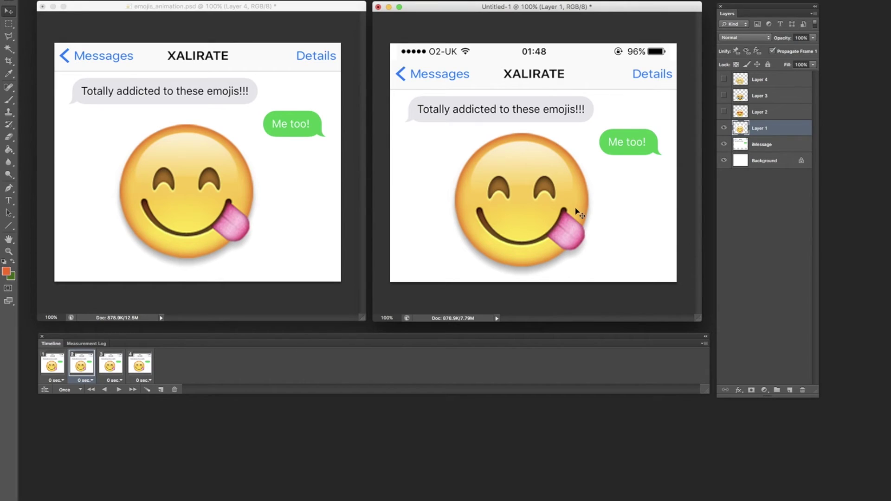
{"action": "left_click", "coordinate": [723, 128]}
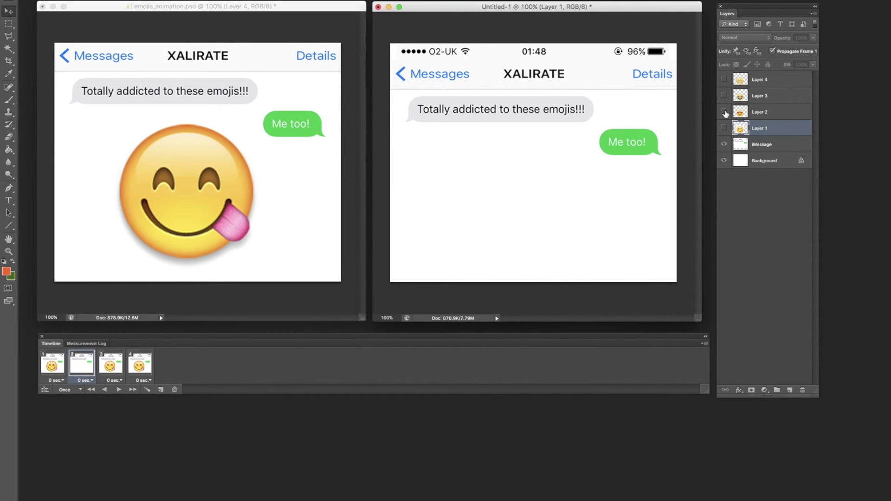
{"action": "left_click", "coordinate": [724, 112]}
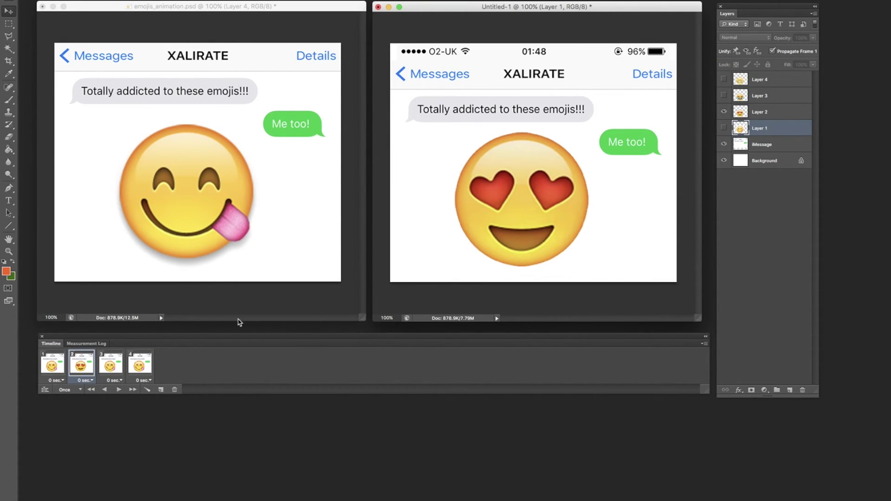
- Hide Layer 1 in frames 3 and 4, showing Layer 3 in frame 3 and Layer 4 in frame 4
{"action": "left_click", "coordinate": [111, 363]}
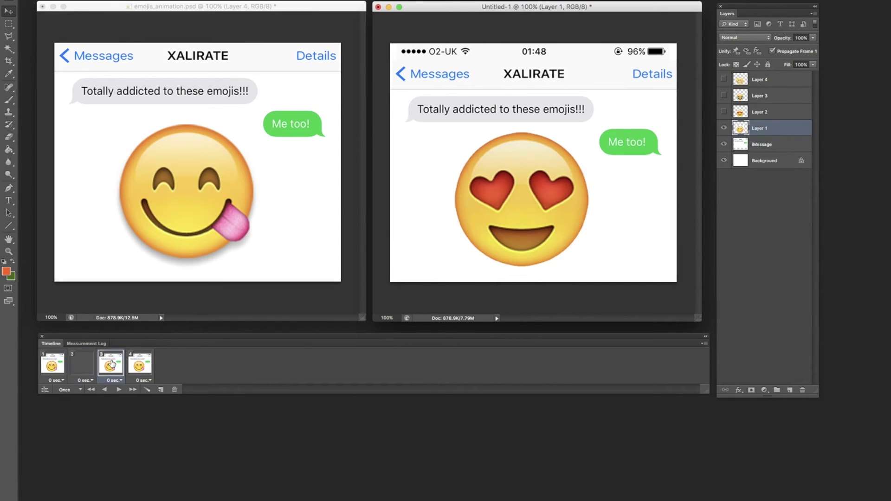
{"action": "left_click", "coordinate": [723, 128]}
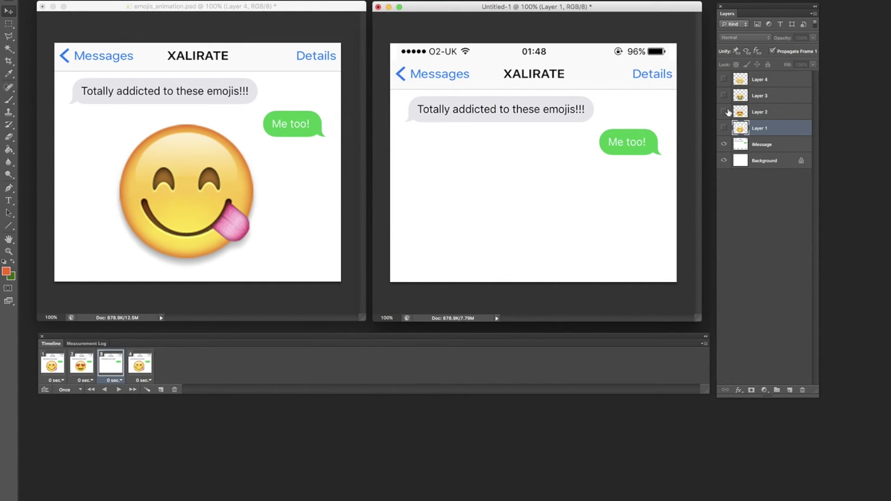
{"action": "left_click", "coordinate": [723, 96]}
{"action": "left_click", "coordinate": [146, 365]}
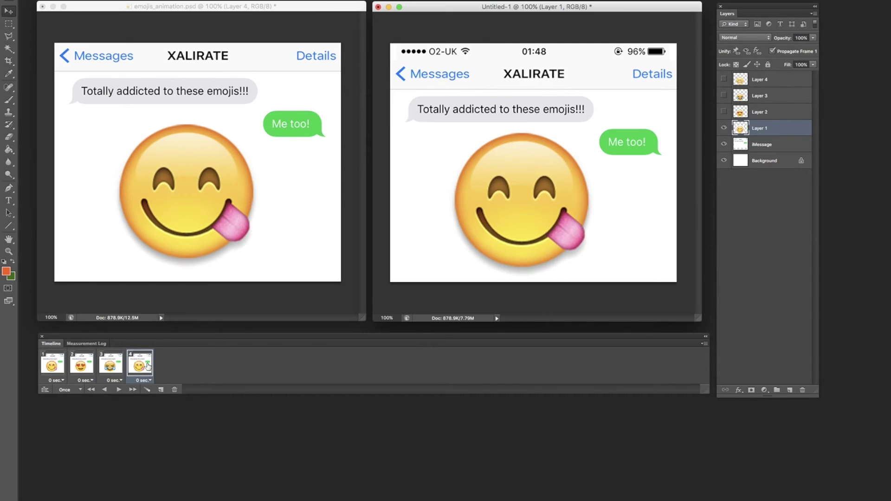
{"action": "left_click", "coordinate": [724, 80]}
{"action": "left_click", "coordinate": [724, 128]}
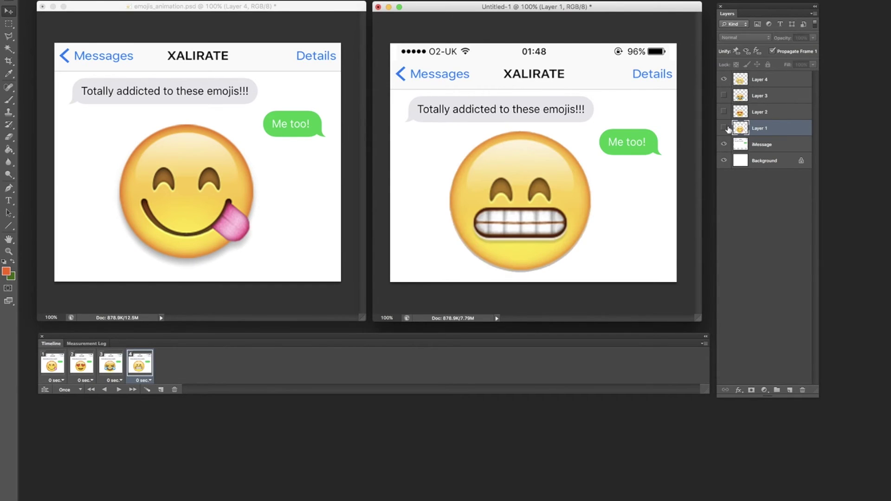
- Play the new four-frame animation from the first frame to check it
{"action": "left_click", "coordinate": [49, 369]}
{"action": "left_click", "coordinate": [118, 390]}
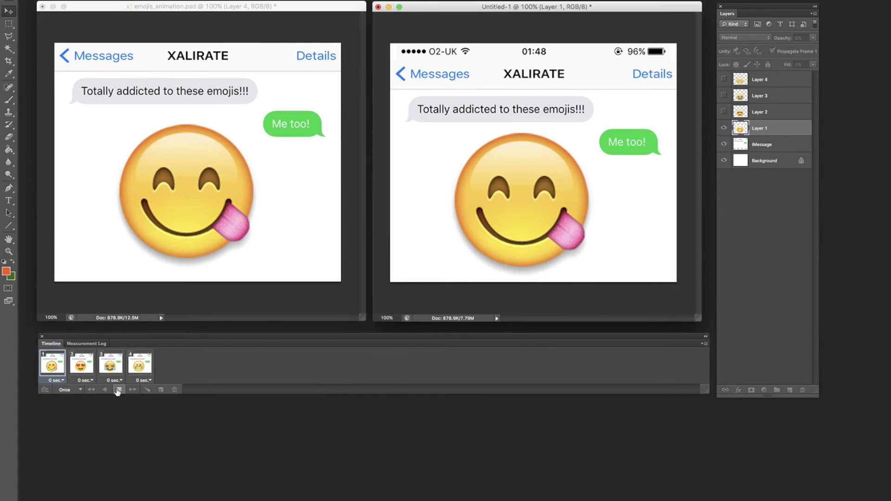
{"action": "left_click", "coordinate": [62, 381]}
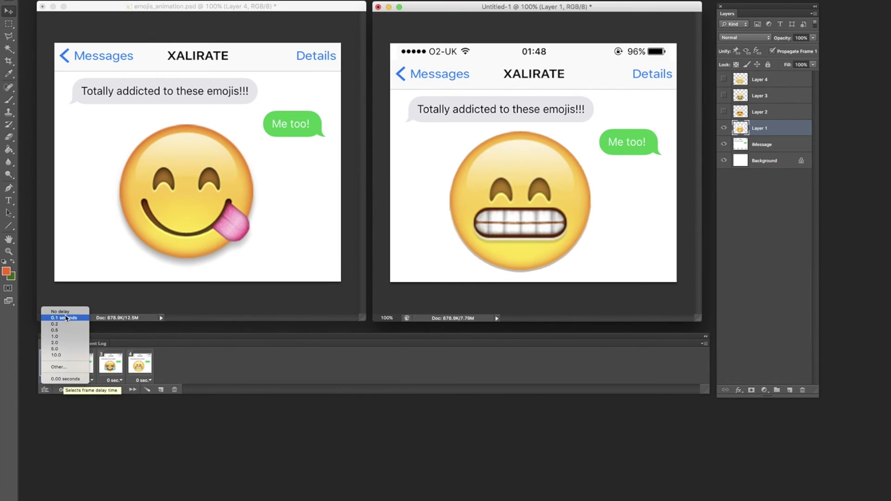
{"action": "left_click", "coordinate": [71, 367]}
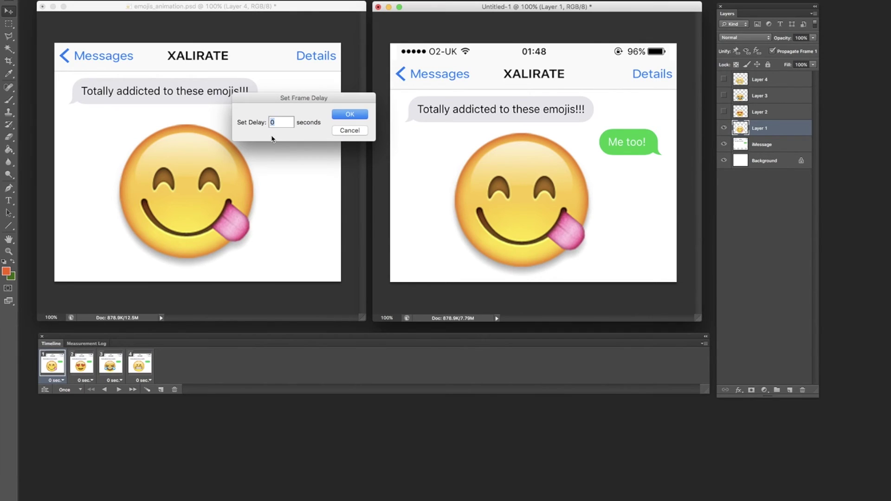
{"action": "type", "text": "40"}
{"action": "left_click", "coordinate": [342, 130]}
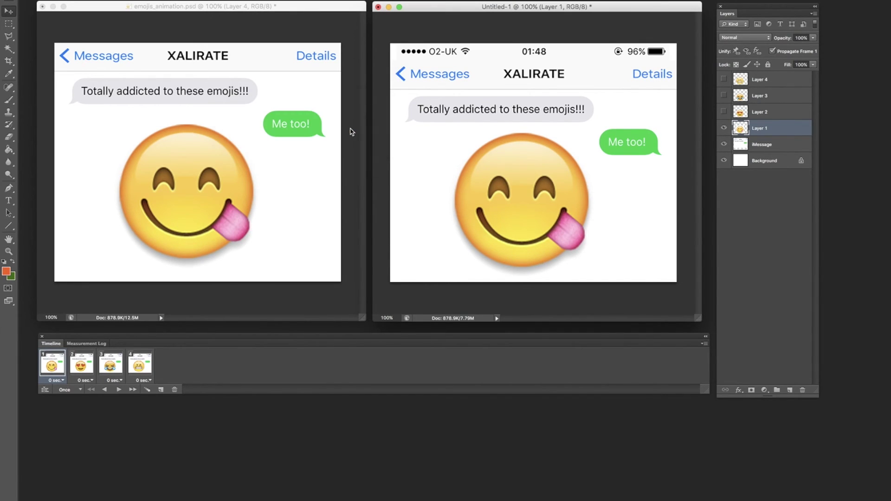
- Set the delay of all four animation frames to 0.2 seconds and the looping option to Forever
{"action": "left_click", "coordinate": [56, 380]}
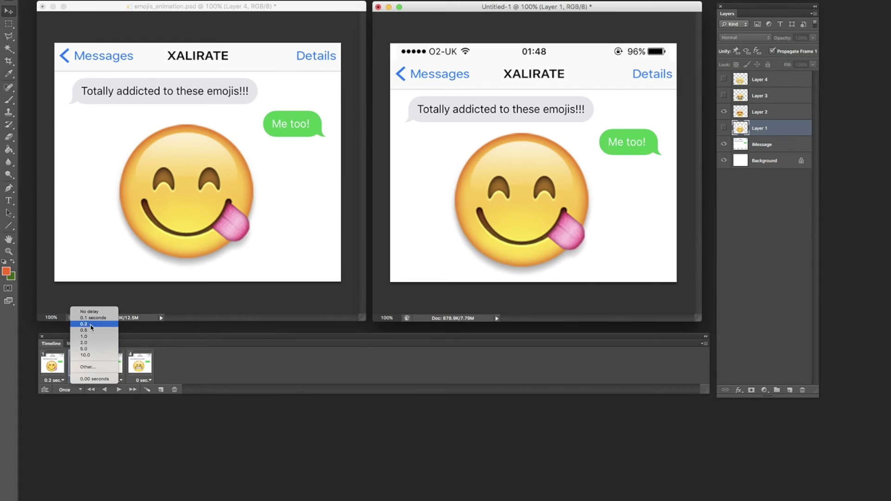
{"action": "left_click", "coordinate": [91, 325]}
{"action": "left_click", "coordinate": [110, 365]}
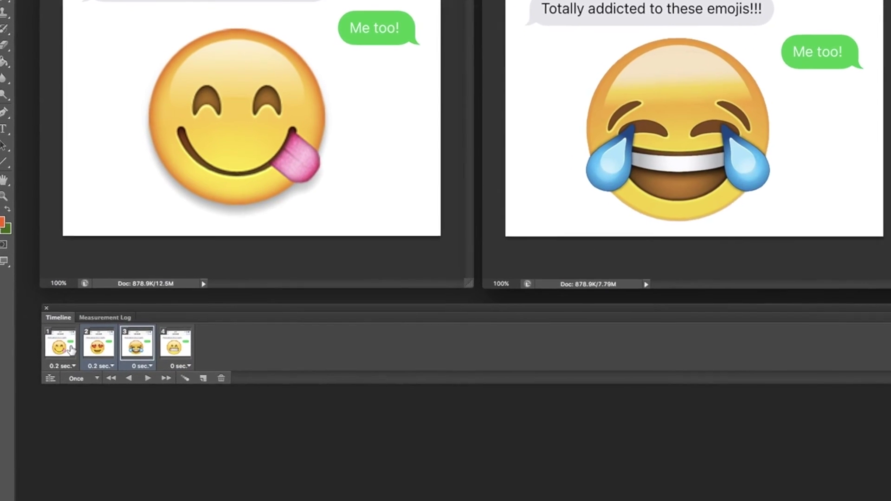
{"action": "left_click", "coordinate": [142, 366]}
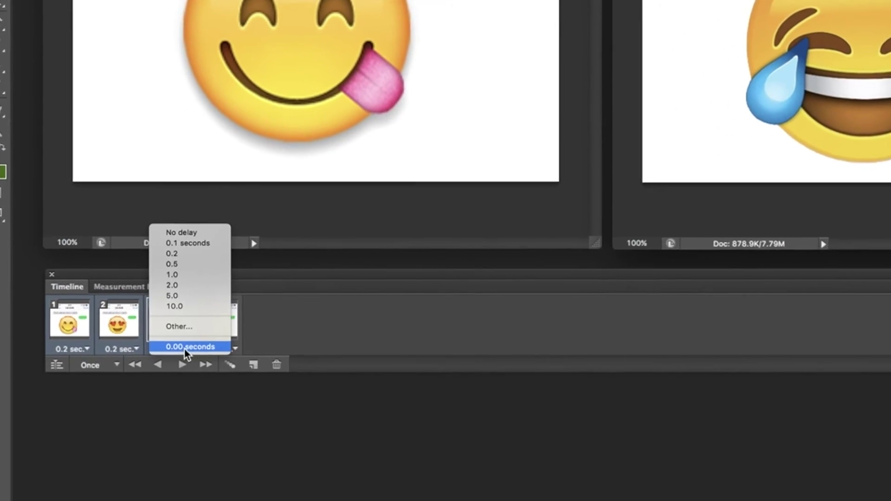
{"action": "left_click", "coordinate": [181, 255]}
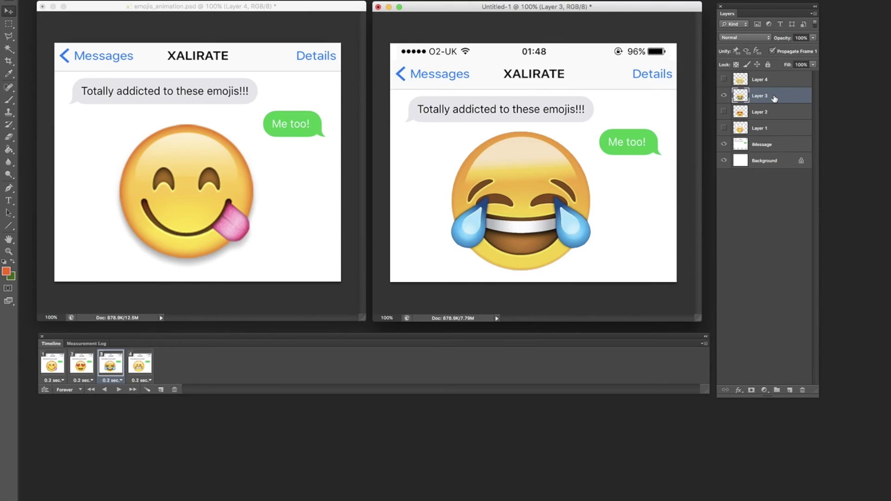
- Play the looping animation from the first frame to check the 0.2-second timing
{"action": "left_click", "coordinate": [45, 358]}
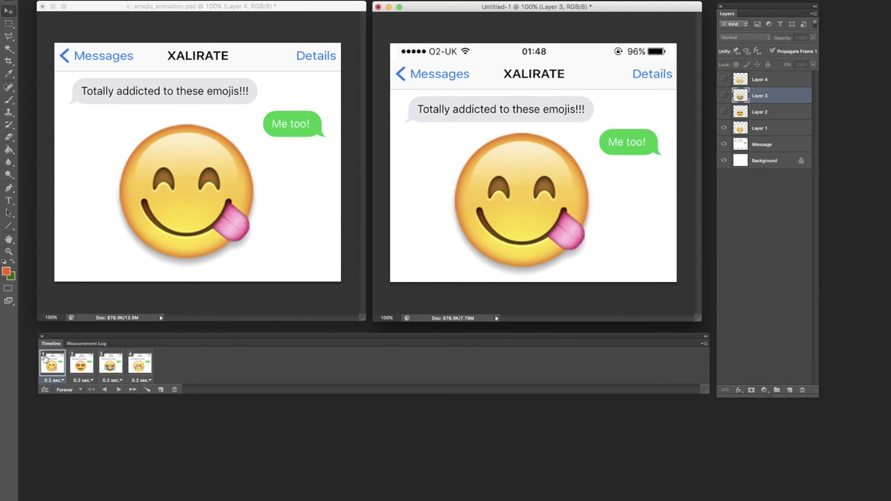
{"action": "left_click", "coordinate": [120, 390]}
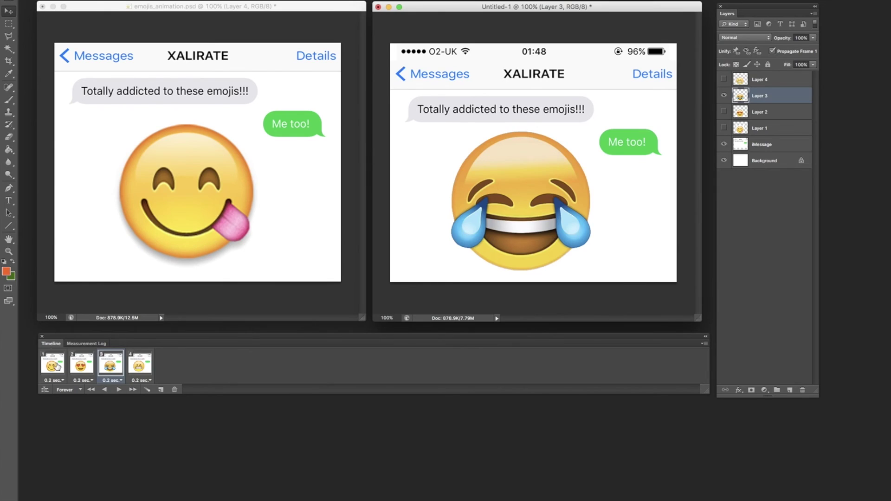
- In frame 2, move the heart-eyes emoji on Layer 2 about 5.9 cm left and 0.6 cm down, partly past the canvas's left edge
{"action": "left_click", "coordinate": [57, 367]}
{"action": "left_click", "coordinate": [80, 367]}
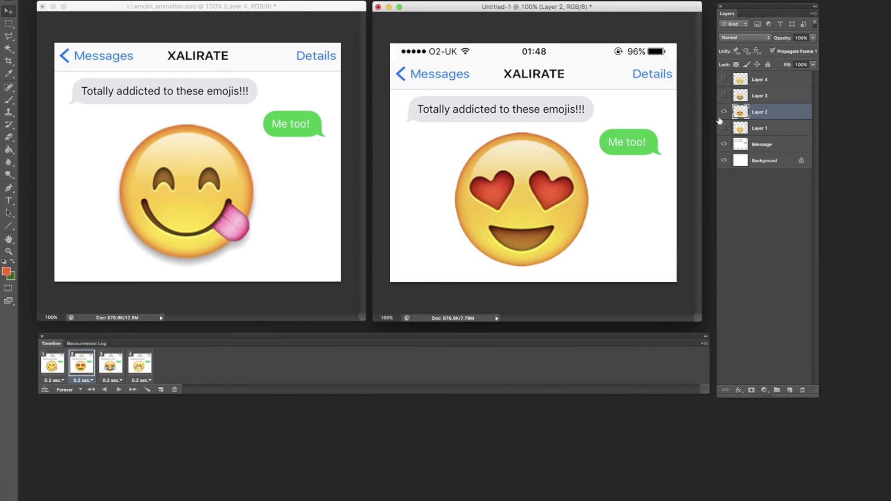
{"action": "left_click_drag", "start_coordinate": [556, 208], "coordinate": [475, 214]}
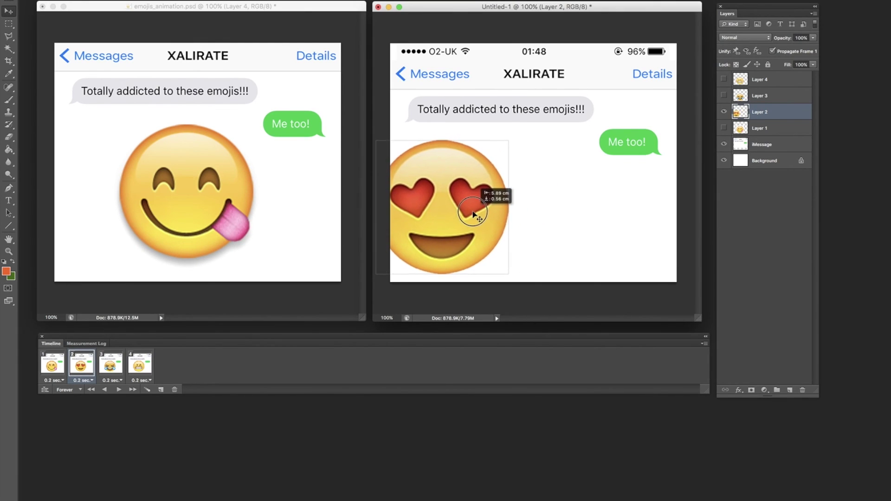
- Move the crying-laughing emoji to the canvas's top edge in frame 3 and the grimacing emoji into its bottom-right corner in frame 4
{"action": "left_click", "coordinate": [111, 369]}
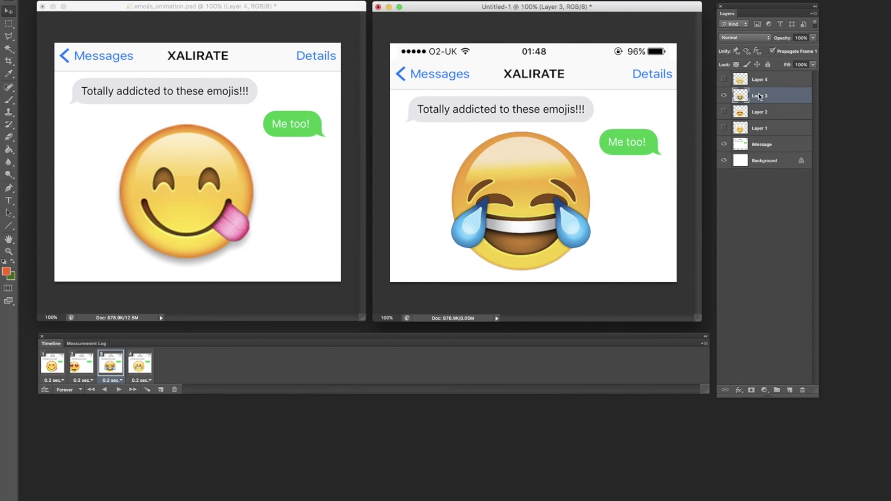
{"action": "left_click_drag", "start_coordinate": [520, 182], "coordinate": [538, 61]}
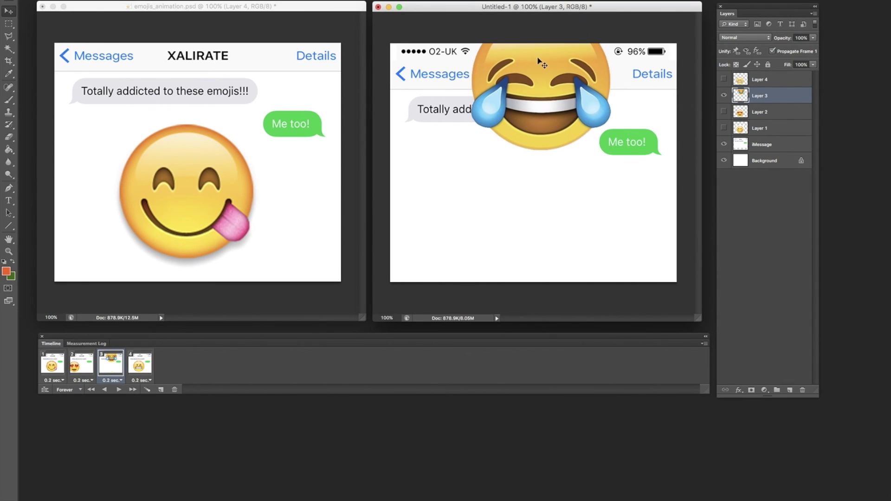
{"action": "left_click", "coordinate": [138, 359]}
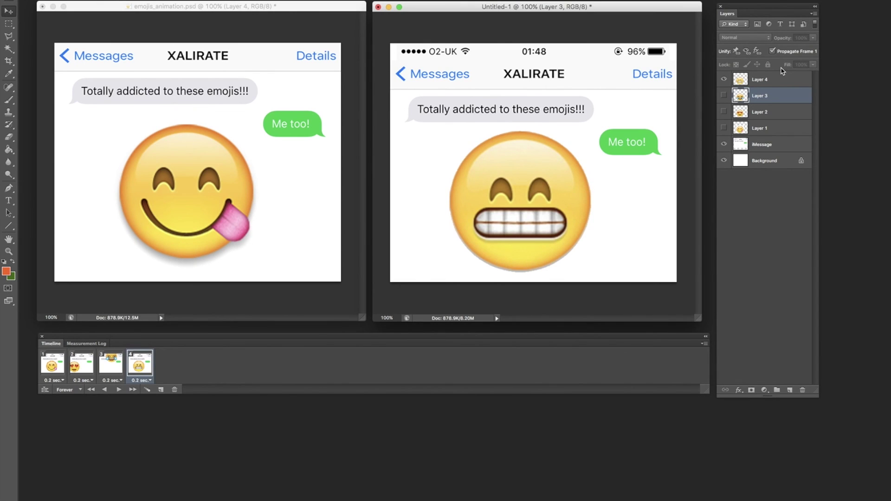
{"action": "left_click_drag", "start_coordinate": [490, 192], "coordinate": [580, 268]}
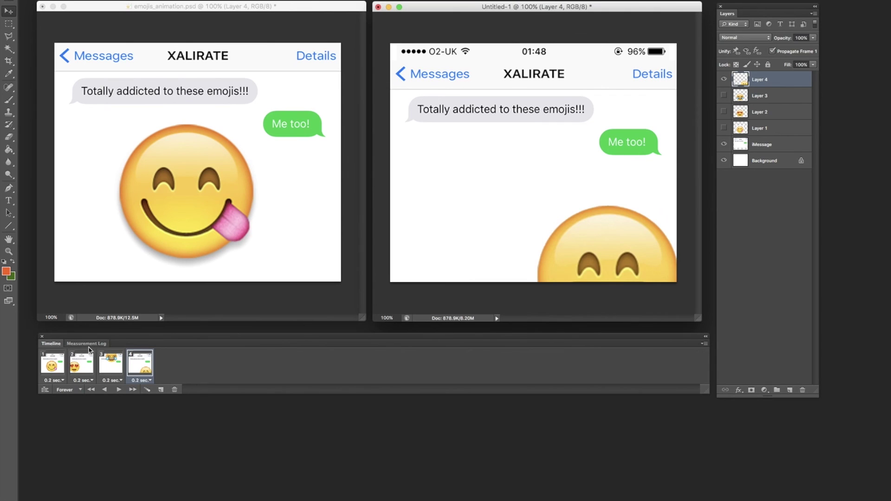
- Play the animation from the first frame to check the repositioned emojis
{"action": "left_click", "coordinate": [58, 370]}
{"action": "left_click", "coordinate": [122, 392]}
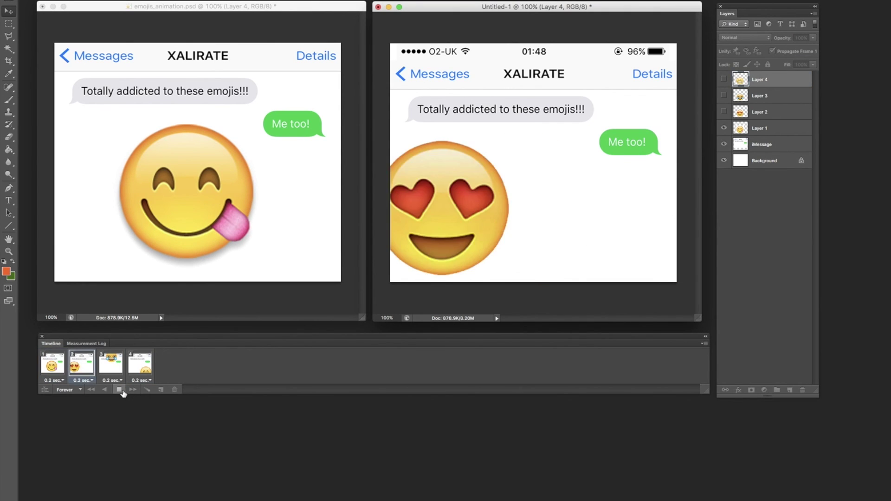